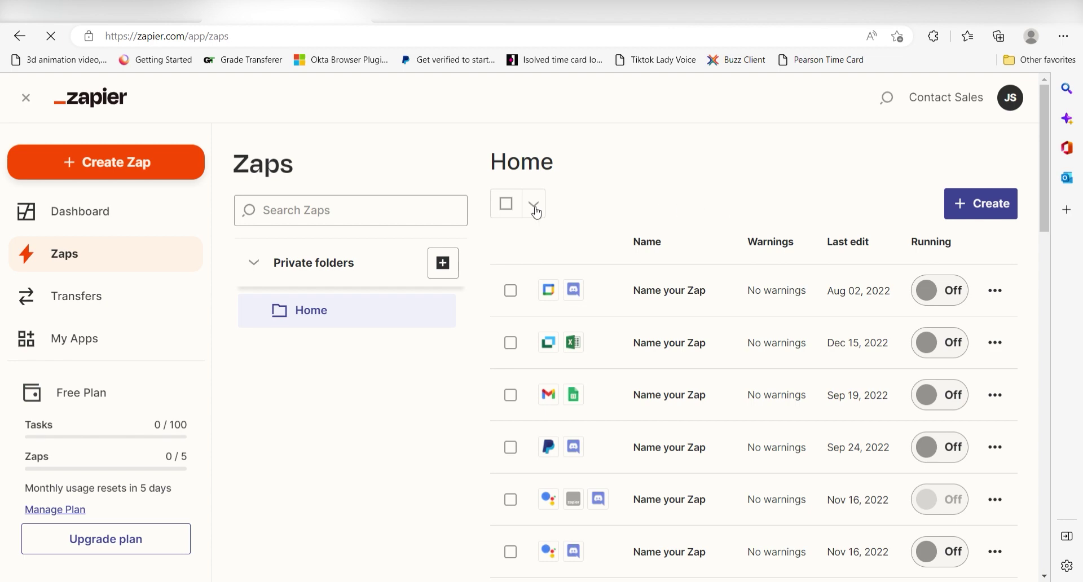
# Create a new Zap with Google Assistant as its trigger app
pyautogui.click(192, 178)
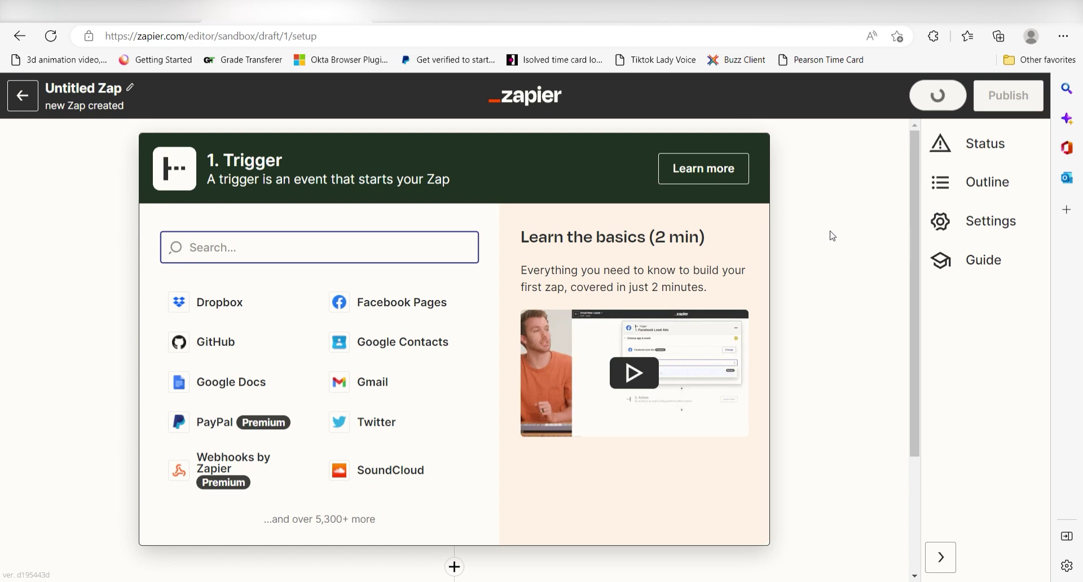
pyautogui.write('goo')
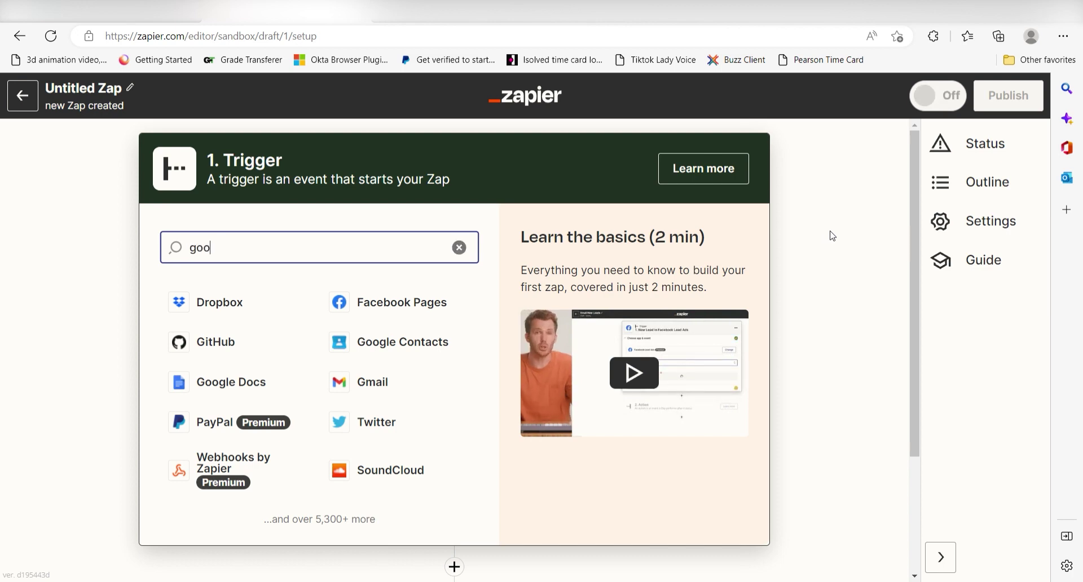
pyautogui.write('gle assistant')
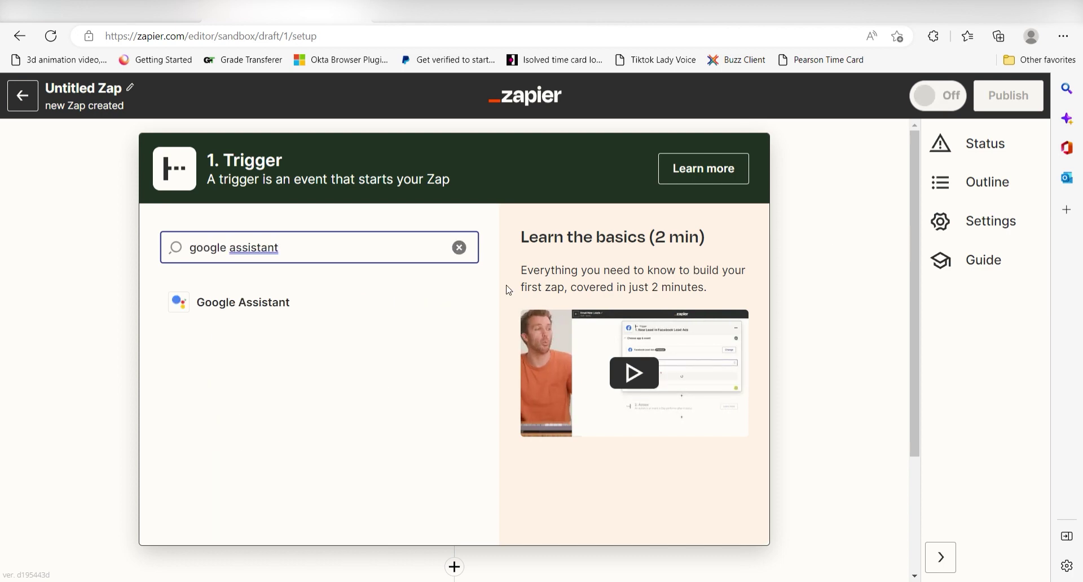
pyautogui.press('Return')
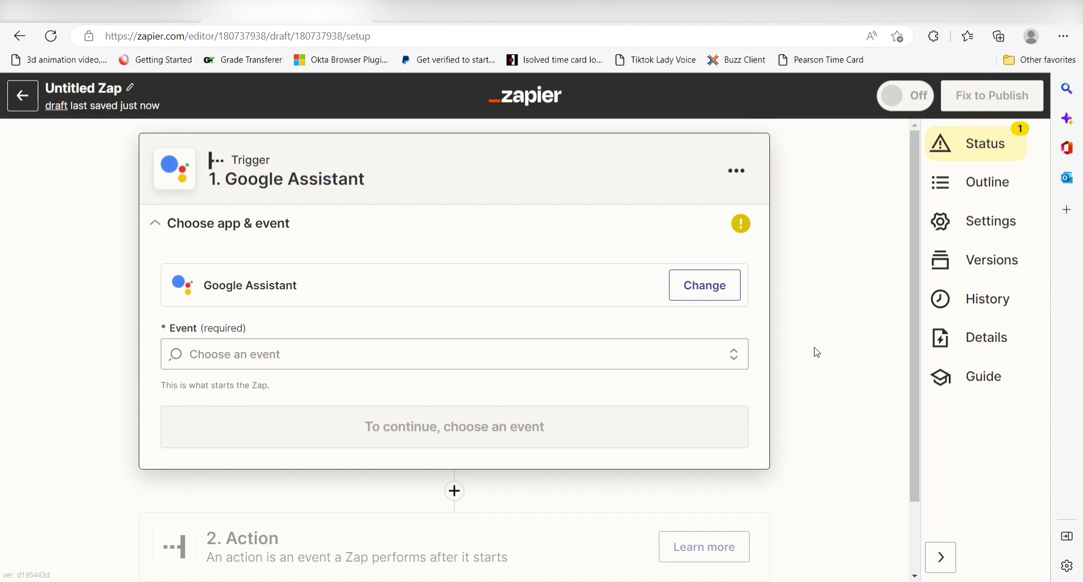
# Set the trigger event to New Pushed Voice Message and continue to the trigger setup
pyautogui.click(734, 355)
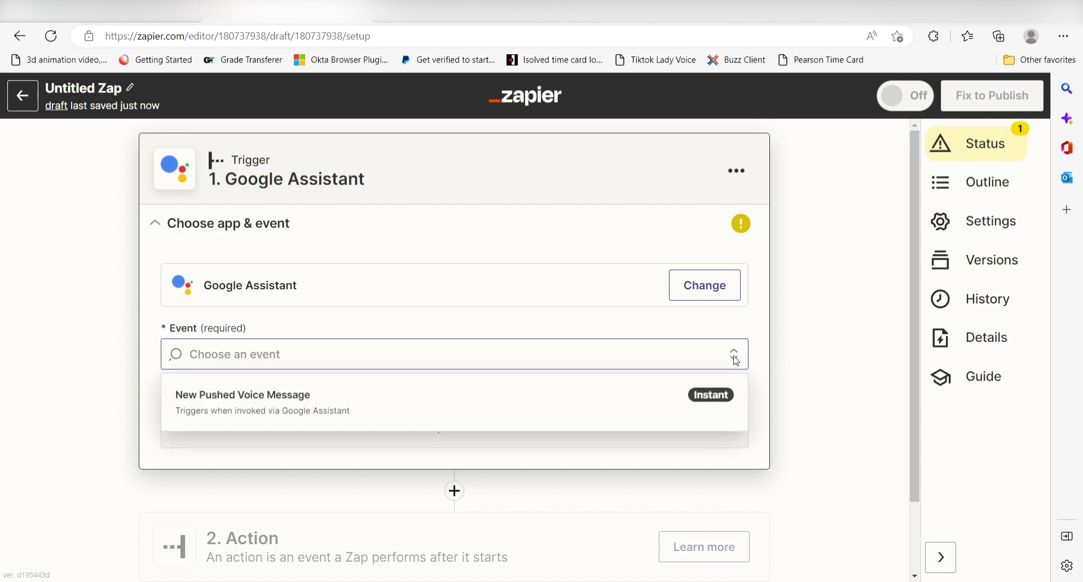
pyautogui.click(673, 402)
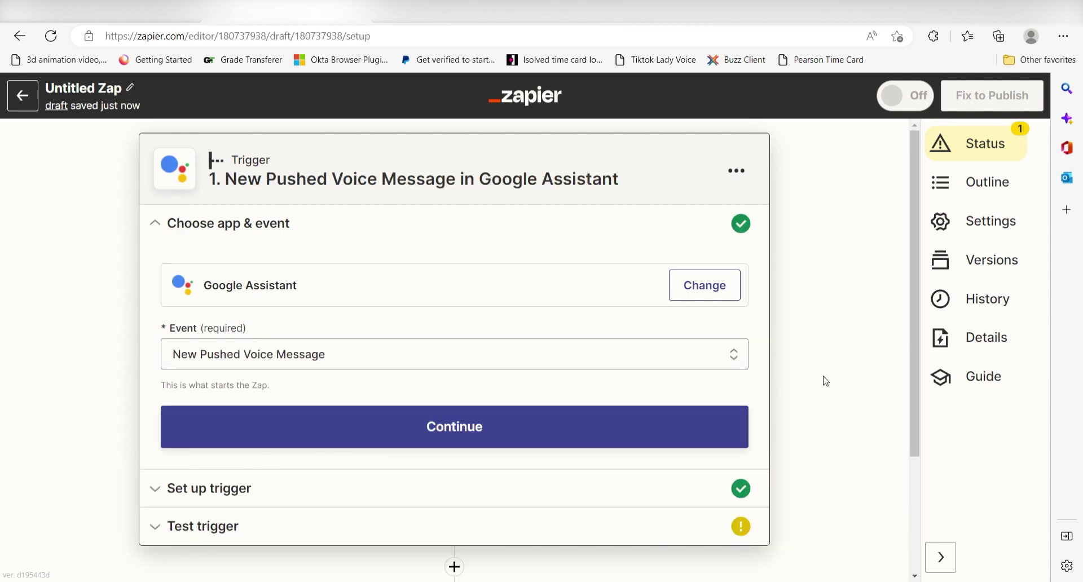
pyautogui.click(681, 427)
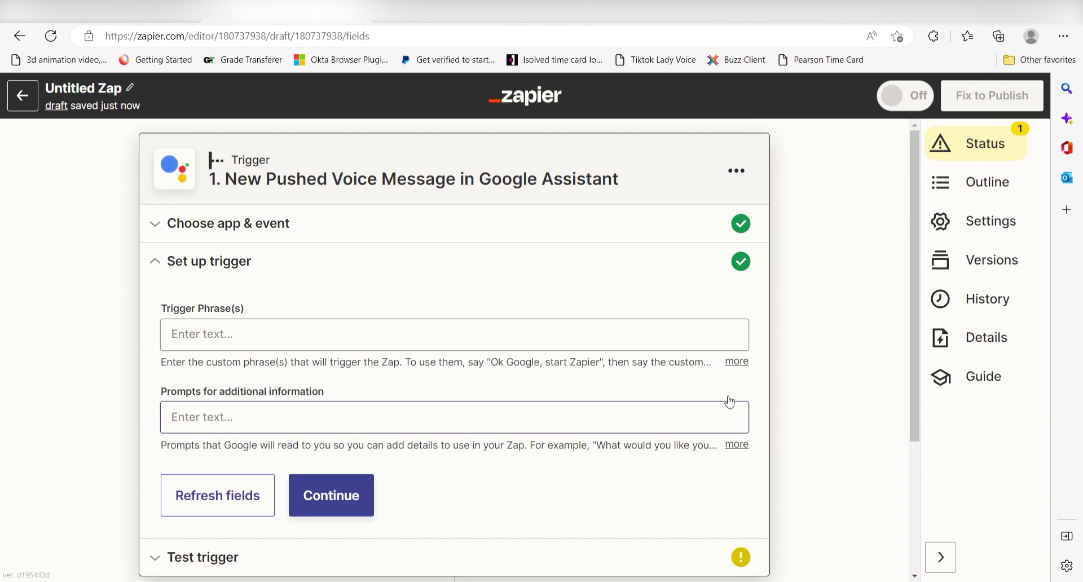
# Enter "Send a new lead in Tasks" as the trigger phrase and continue to the trigger test
pyautogui.click(710, 339)
pyautogui.write('Send a new lead in Task')
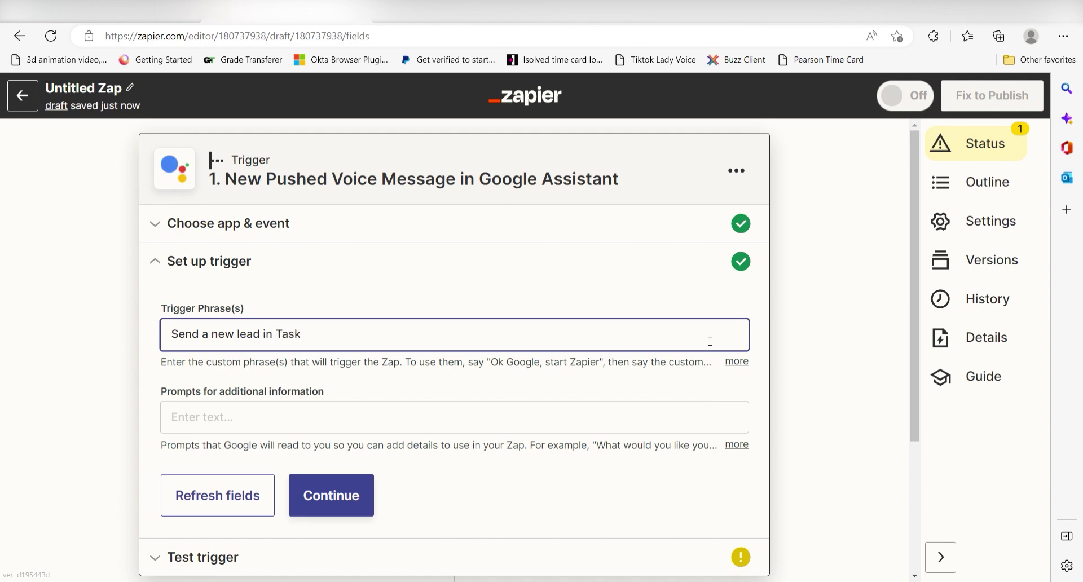
pyautogui.write('s')
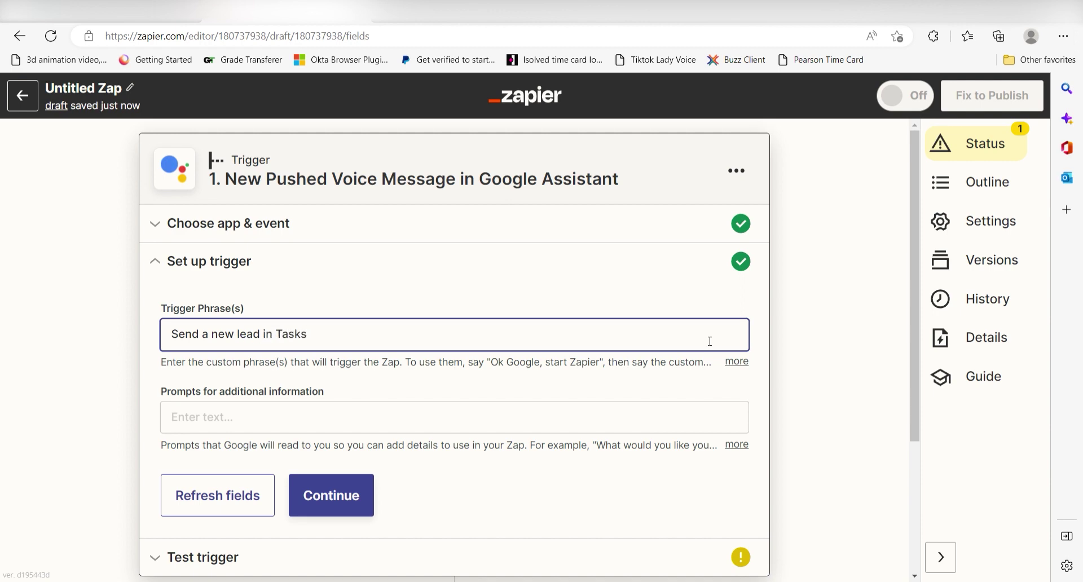
pyautogui.click(336, 498)
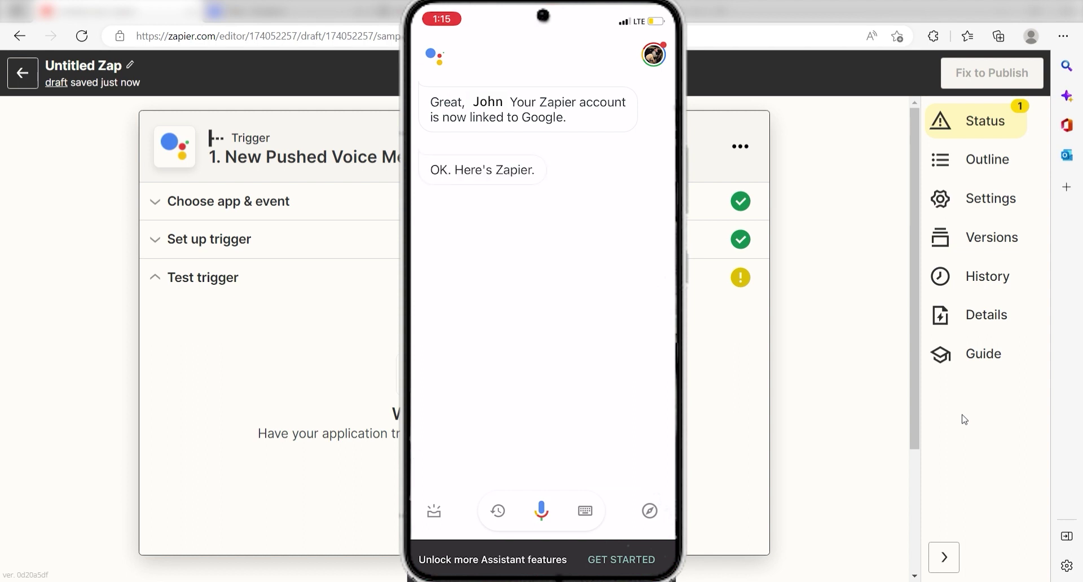
# Test the Google Assistant trigger and look through the sample voice message data
pyautogui.click(485, 479)
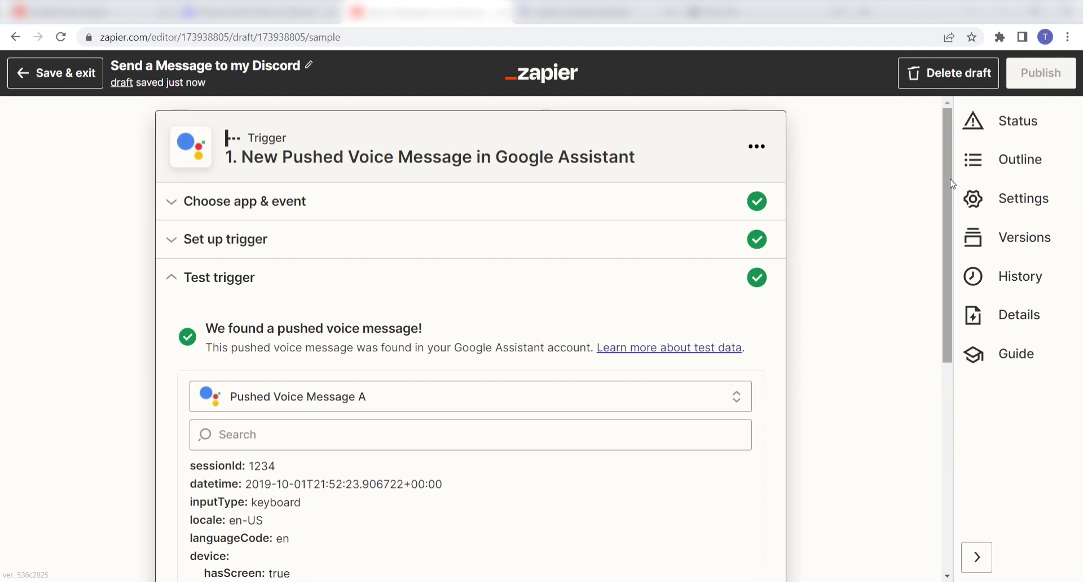
pyautogui.moveTo(953, 184); pyautogui.dragTo(953, 265)
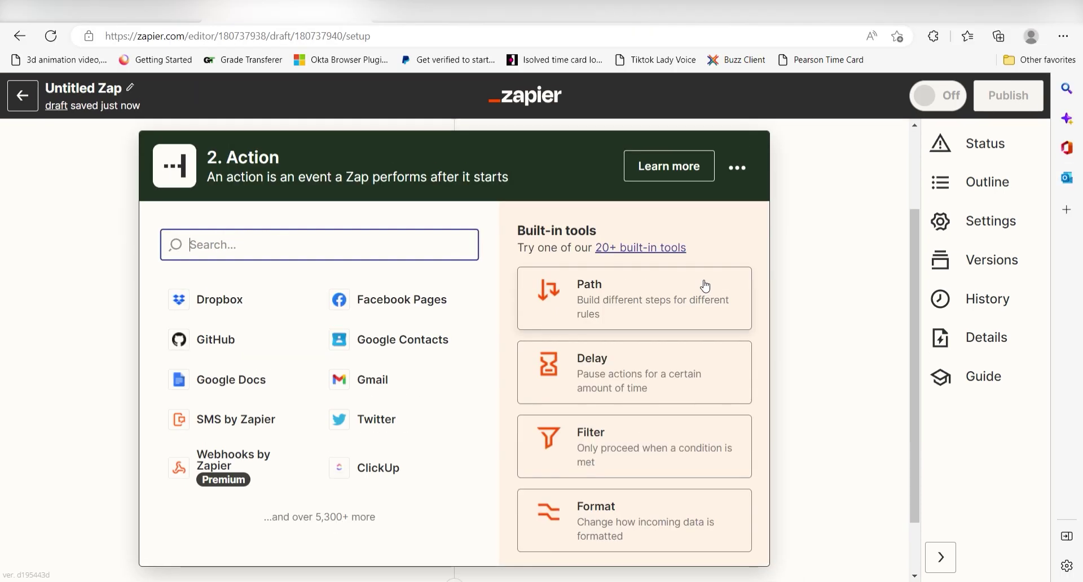
# Choose Google Tasks as the action app with the Create Task event and continue to account selection
pyautogui.write('google tasks')
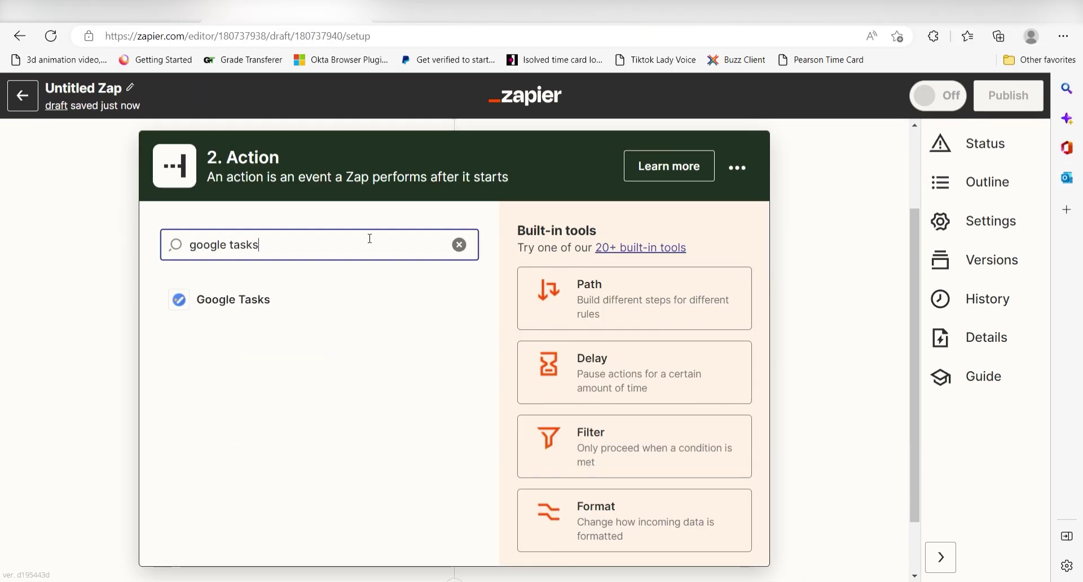
pyautogui.click(302, 301)
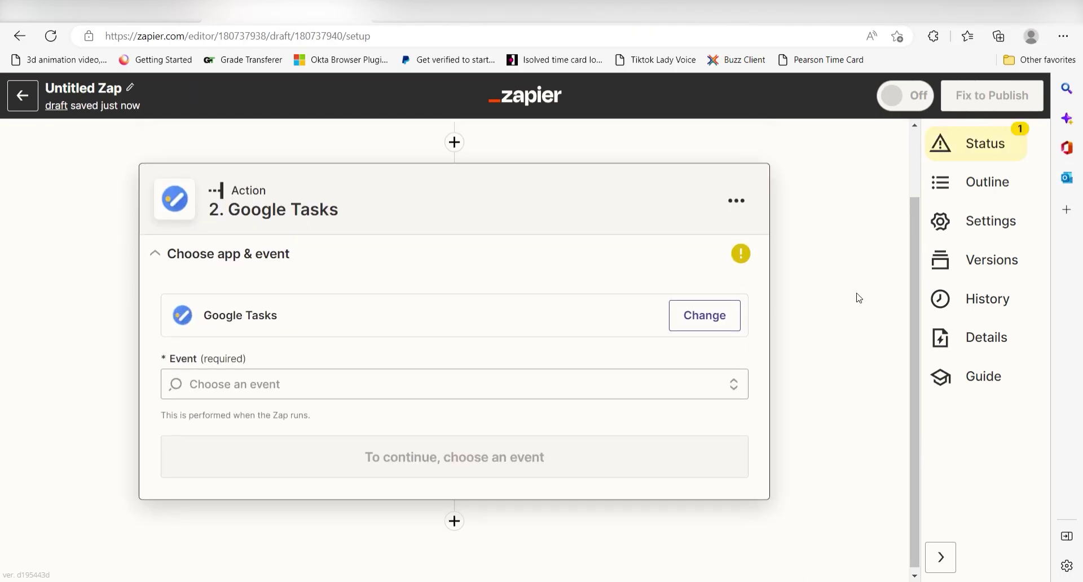
pyautogui.click(735, 385)
pyautogui.scroll(-1, 519, 508)
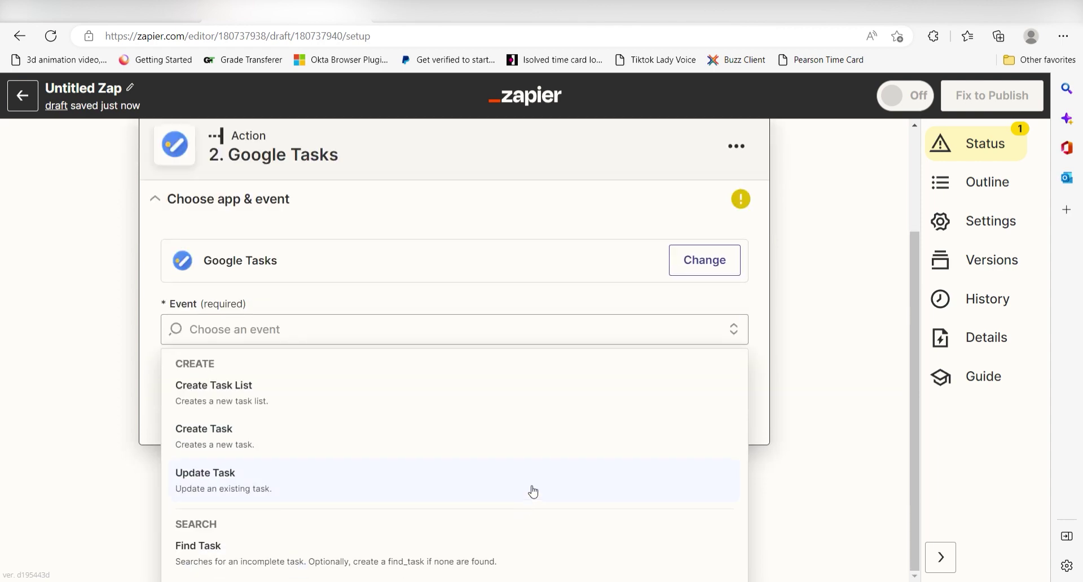
pyautogui.click(540, 438)
pyautogui.click(614, 416)
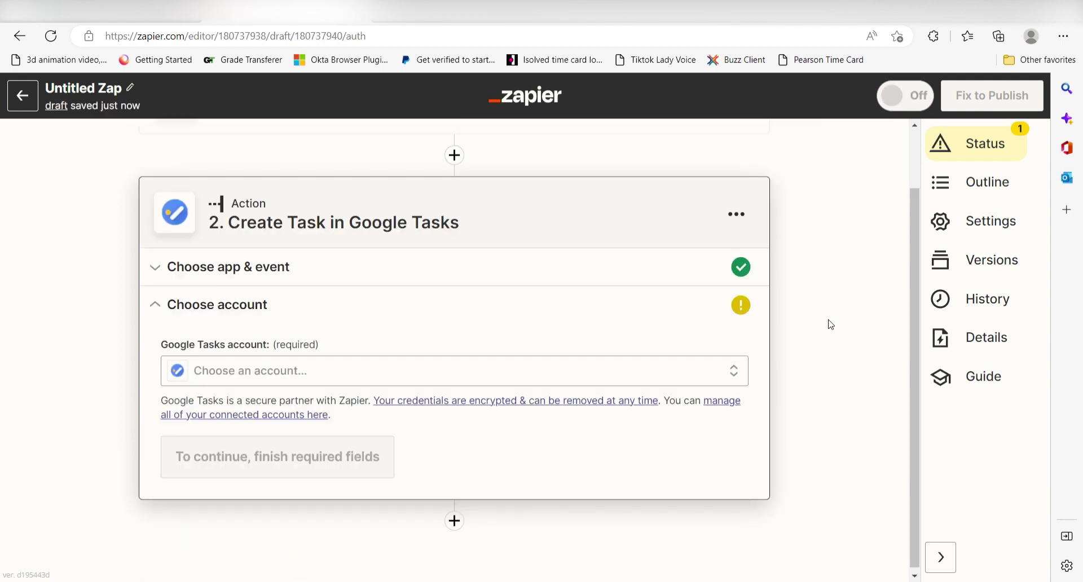
# Connect a Google Tasks account, allow Zapier to access it, and continue to the action setup
pyautogui.click(645, 381)
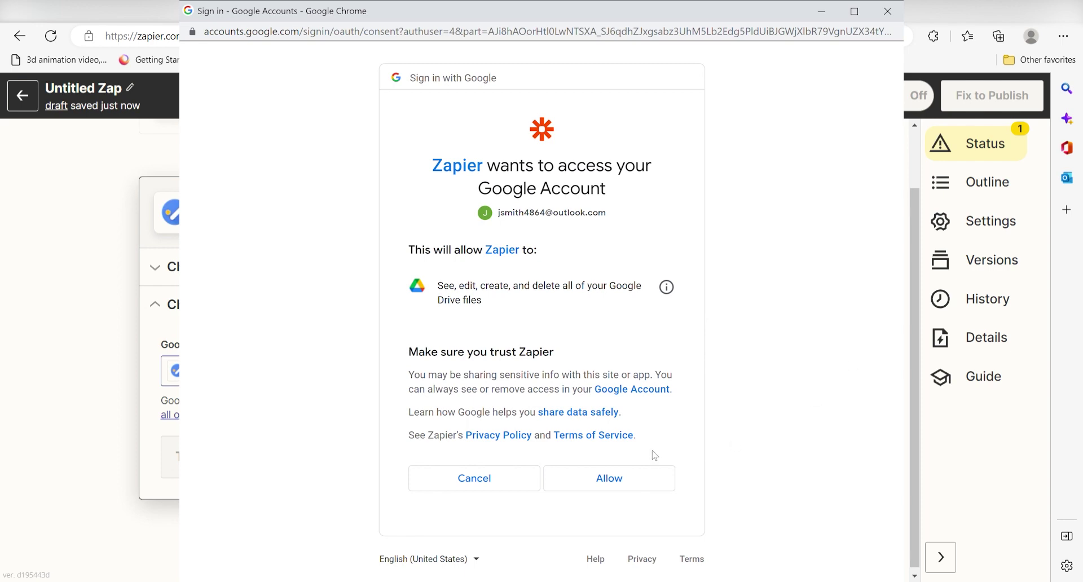
pyautogui.click(609, 478)
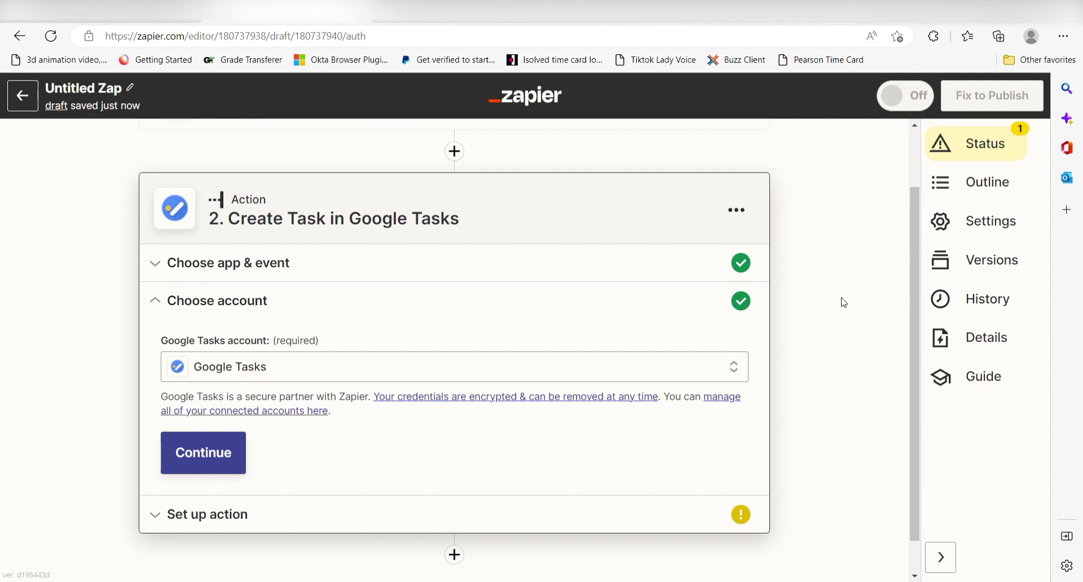
pyautogui.click(244, 457)
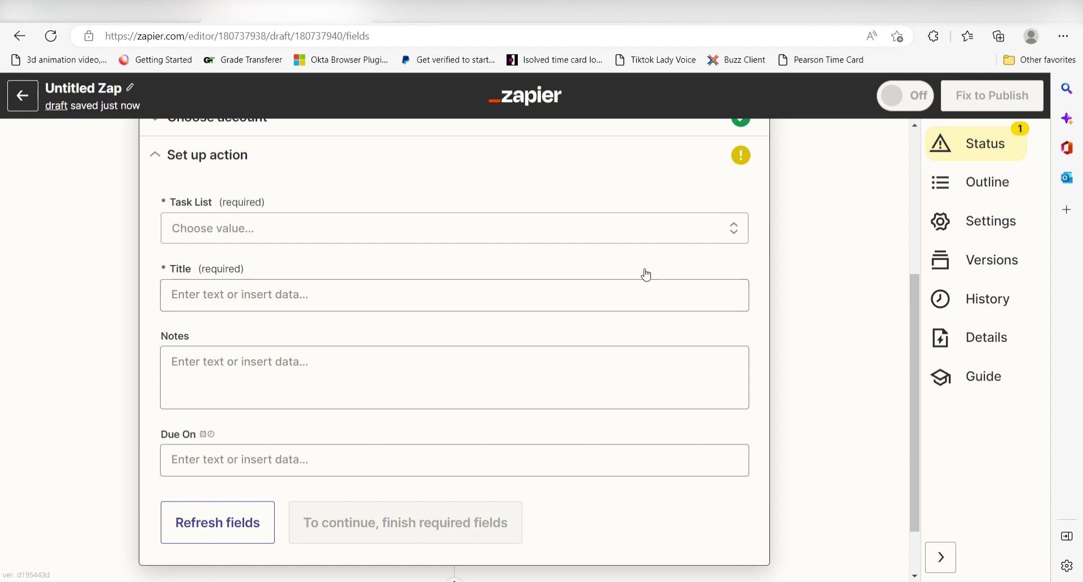
# Set the task list to My Tasks and the task title to "New Lead Alert"
pyautogui.click(631, 240)
pyautogui.click(387, 395)
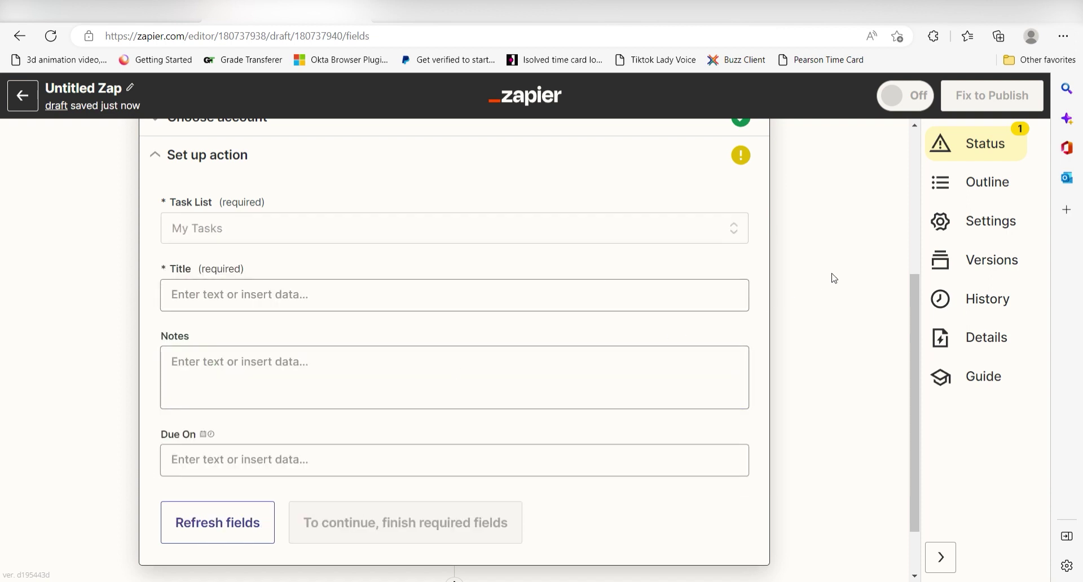
pyautogui.click(416, 368)
pyautogui.scroll(-1, 420, 367)
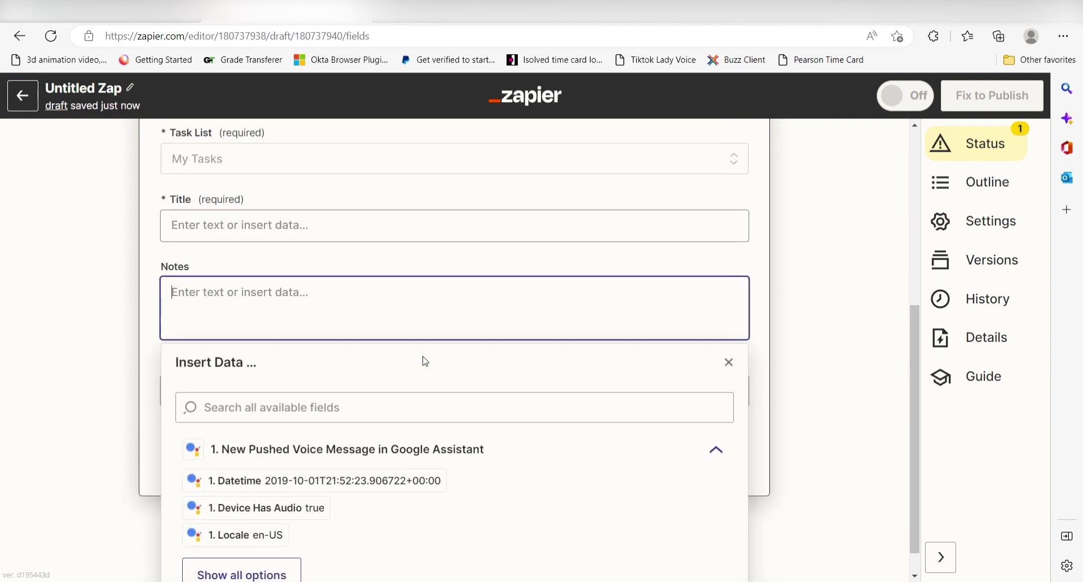
pyautogui.click(448, 227)
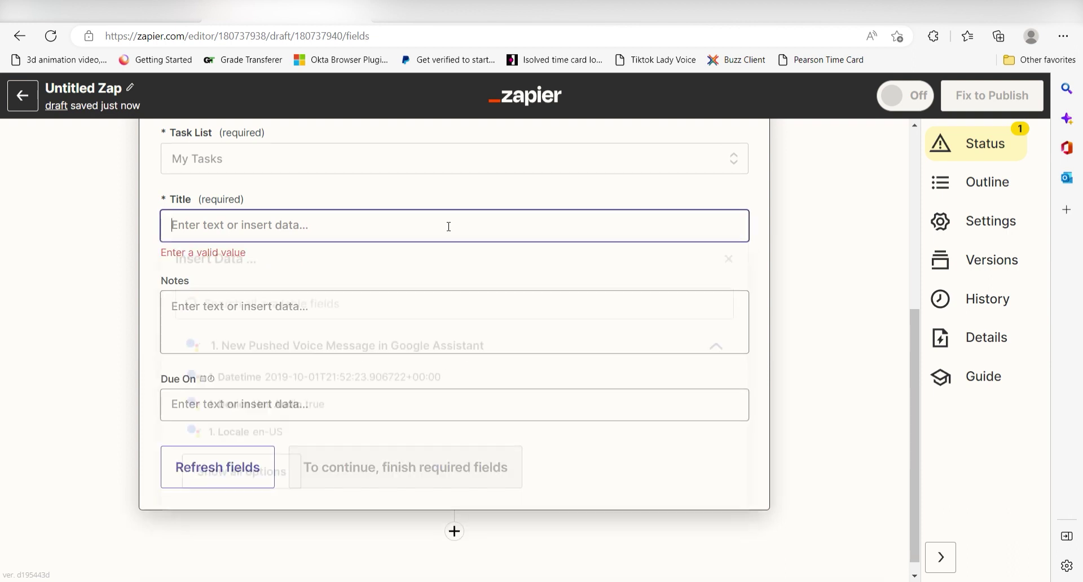
pyautogui.write('New Lead Alert')
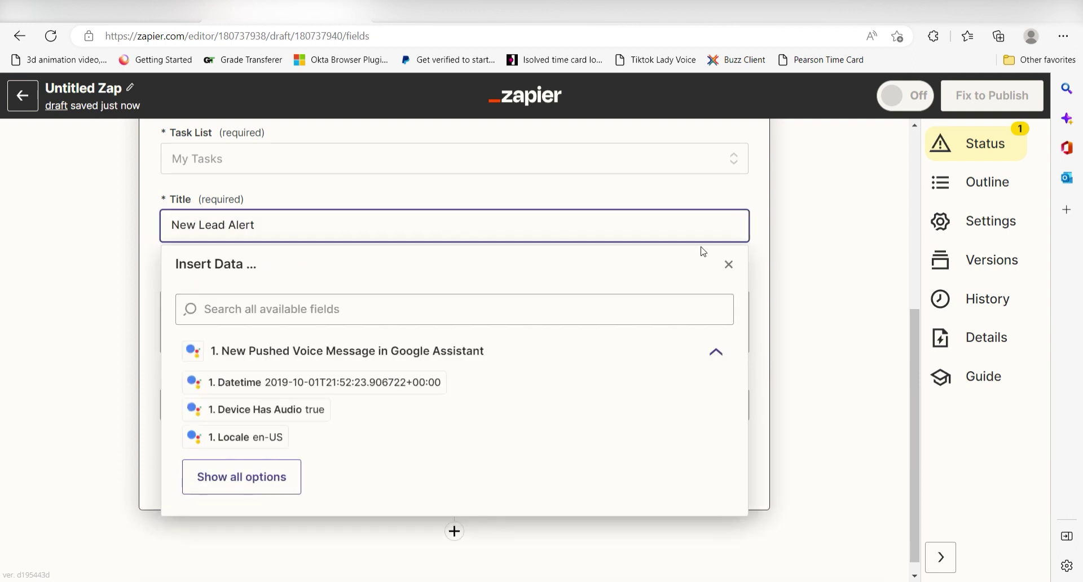
pyautogui.click(807, 293)
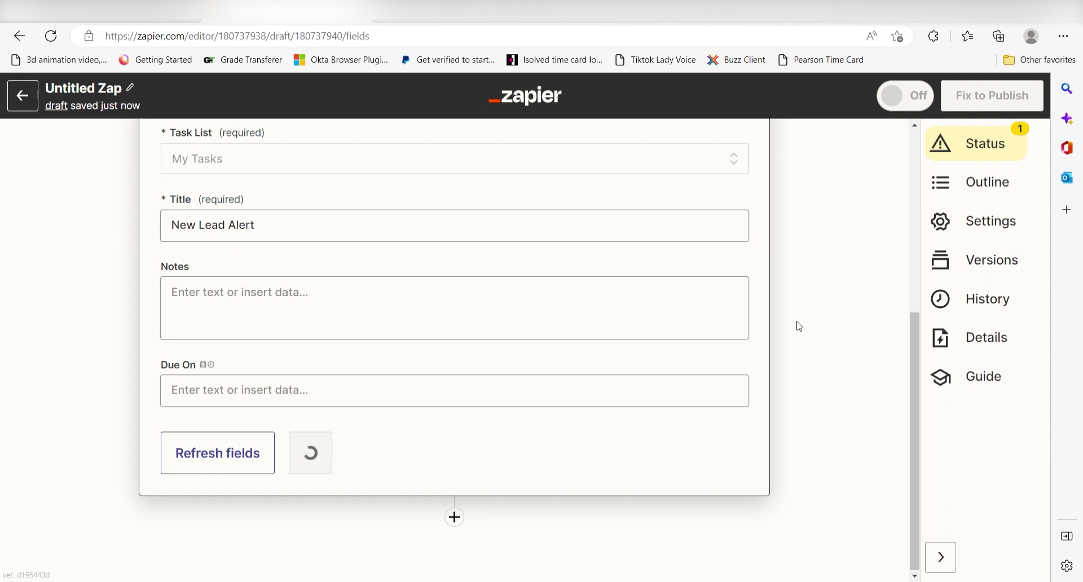
# Fill in the task notes with "Hey guys, a new lead just called in. Please call when you get the chance. Thanks!"
pyautogui.click(761, 289)
pyautogui.write('Hey guys, a new lead just')
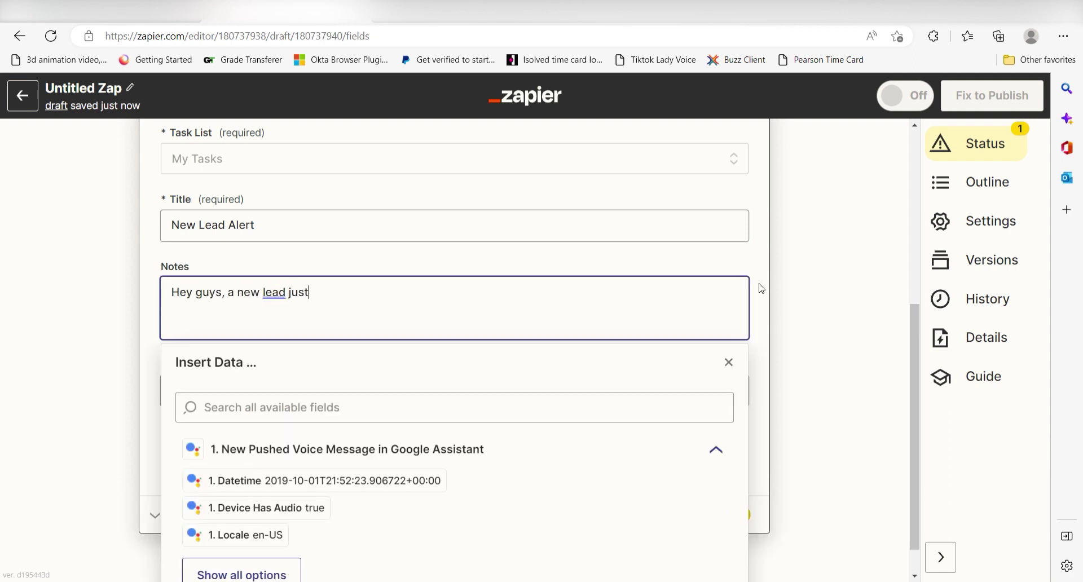
pyautogui.write(' called in.  Please call when you get the chance. ')
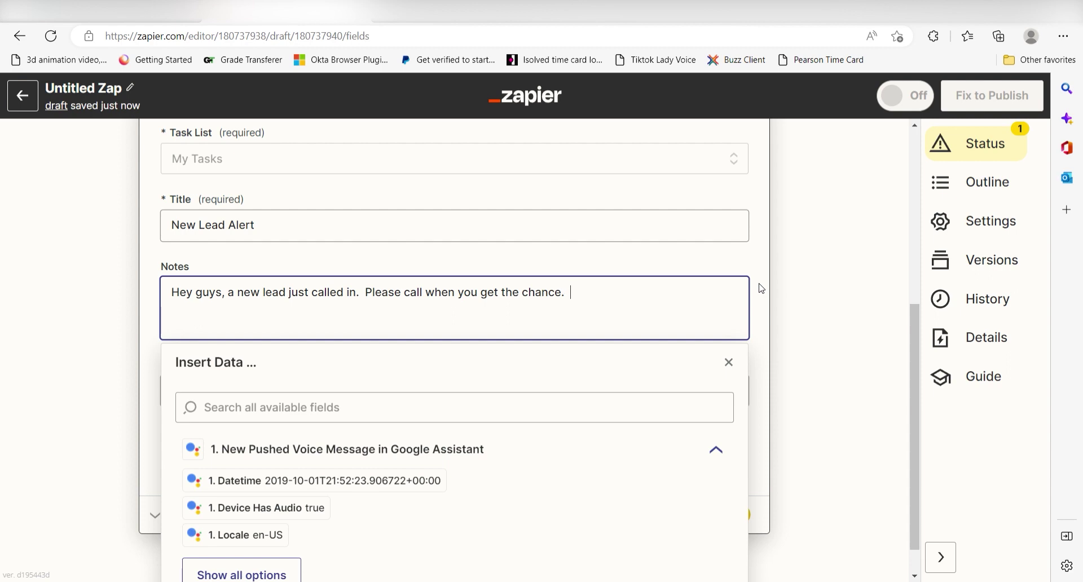
pyautogui.write(' Thanks!')
pyautogui.click(846, 287)
# Set the task's due date to "tomorrow at 5pm" and send a test task to Google Tasks
pyautogui.press('Tab')
pyautogui.write('tomo')
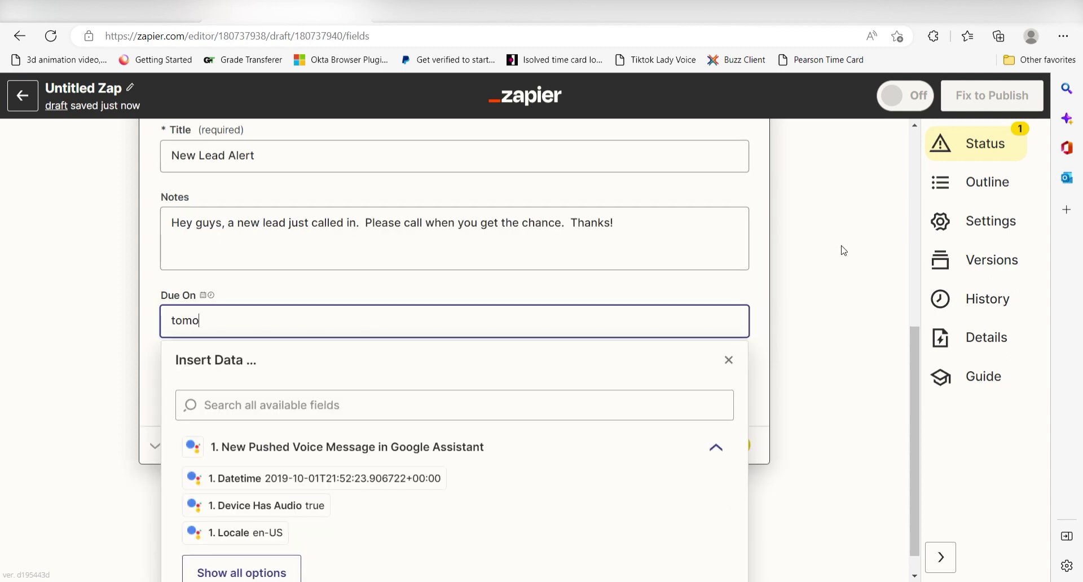
pyautogui.write('rrow at 5pm')
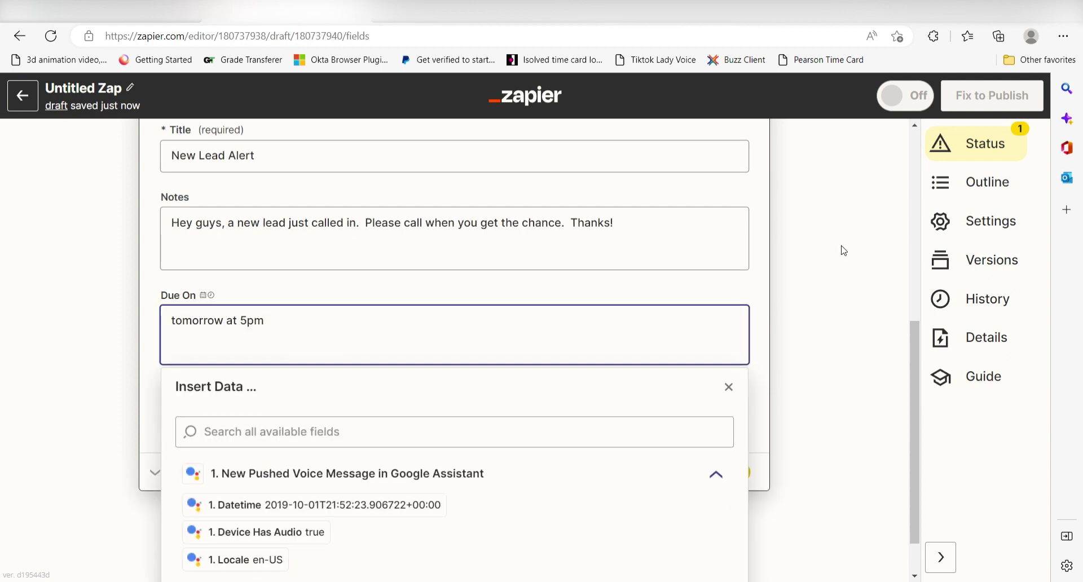
pyautogui.click(844, 251)
pyautogui.click(355, 430)
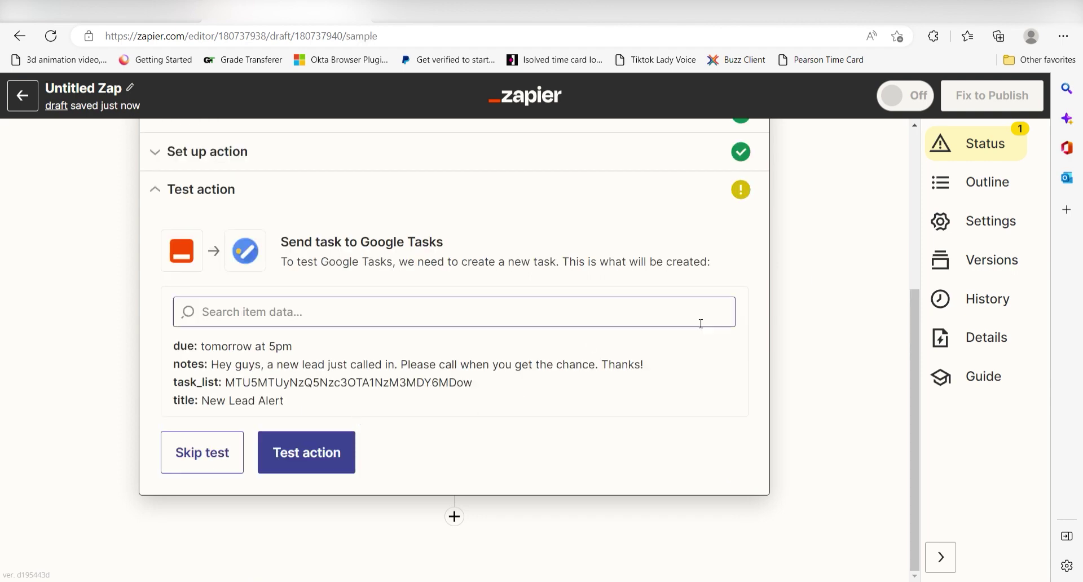
pyautogui.click(327, 458)
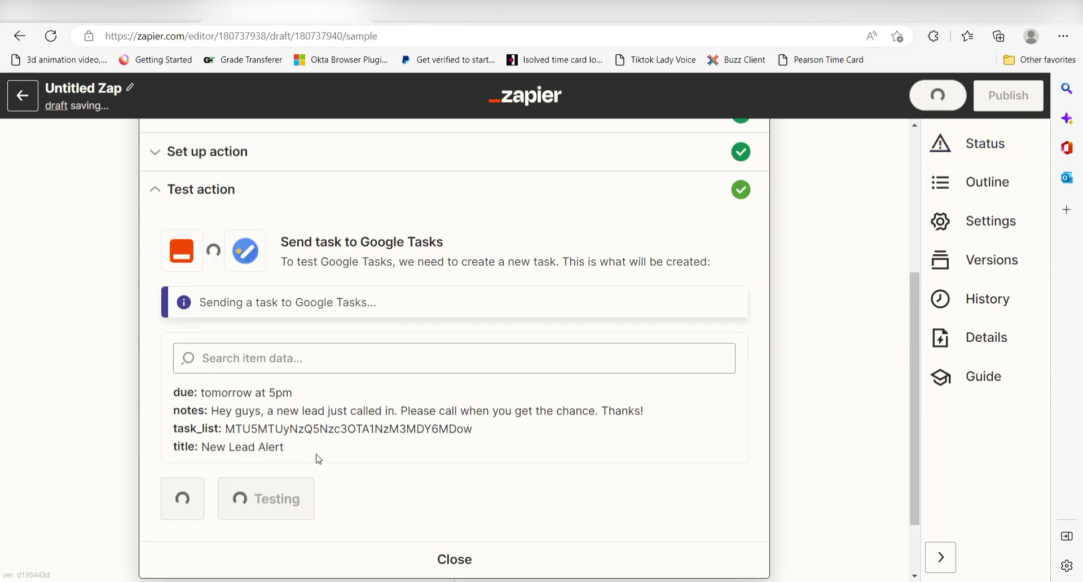